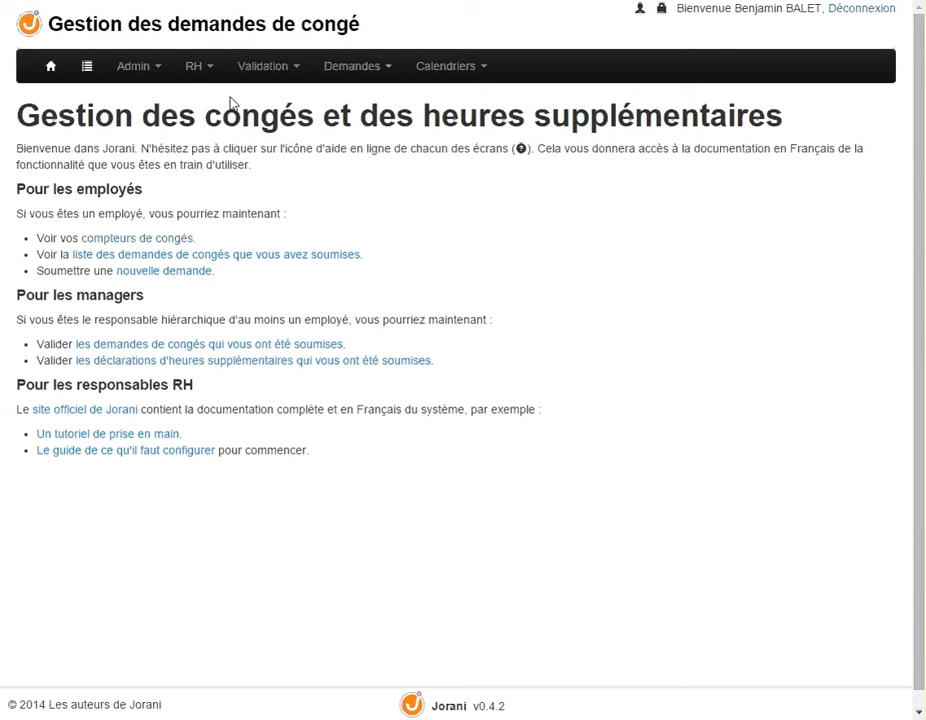
Open the employee list and check the entry of the second employee
{"action": "left_click", "coordinate": [195, 75]}
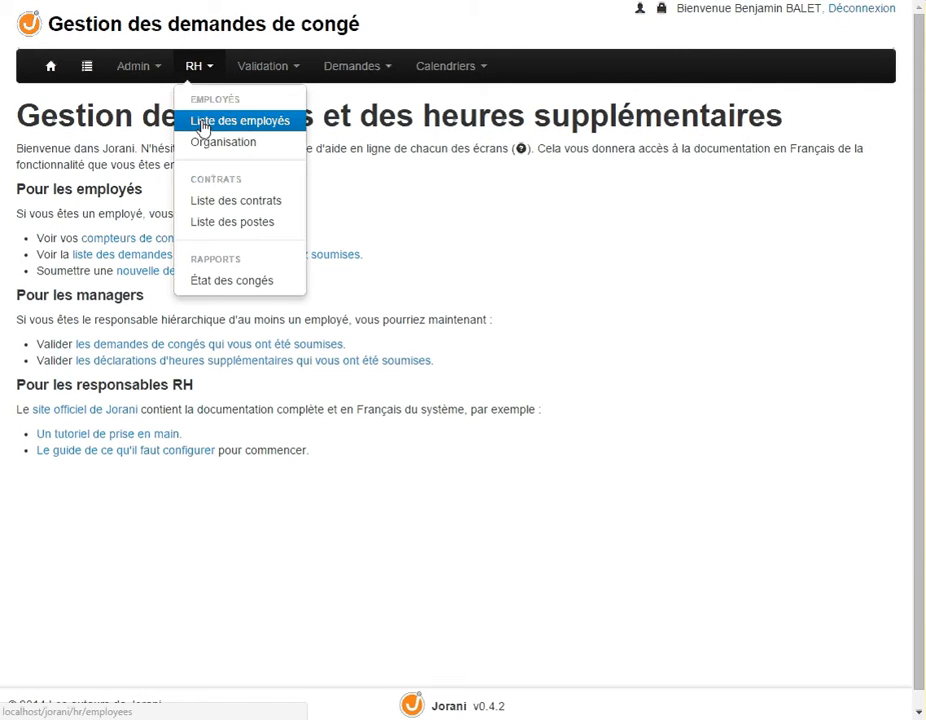
{"action": "left_click_drag", "start_coordinate": [734, 8], "coordinate": [823, 8]}
{"action": "left_click", "coordinate": [198, 66]}
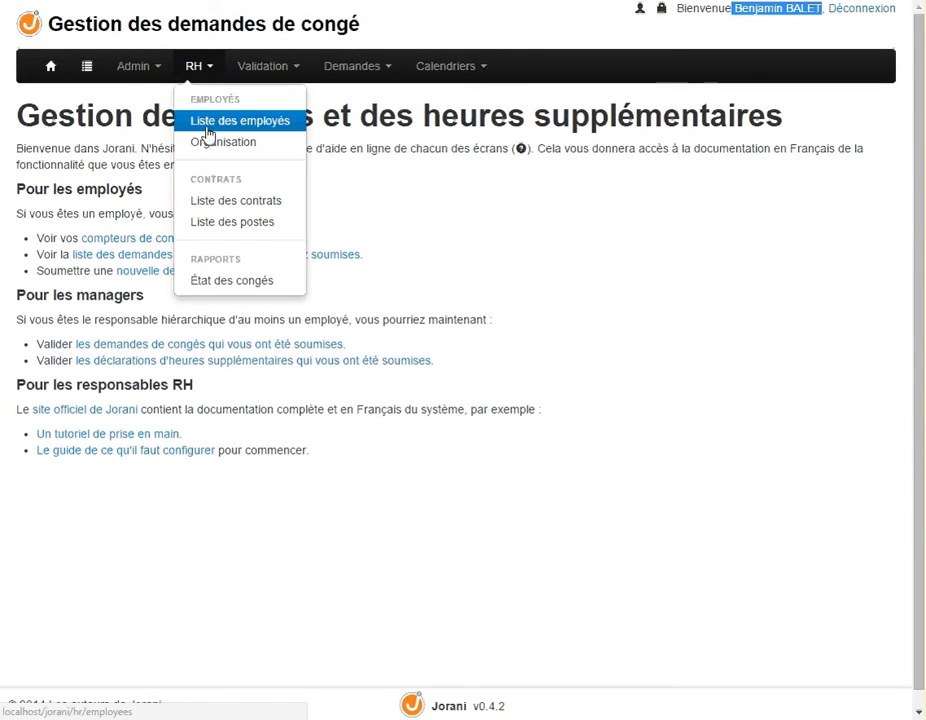
{"action": "left_click", "coordinate": [207, 124]}
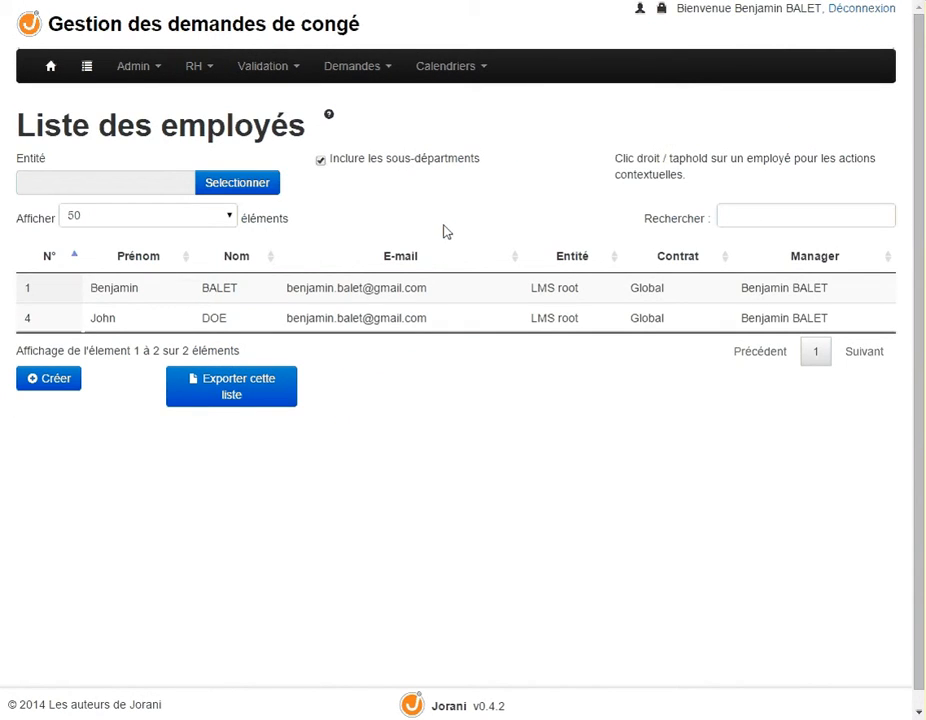
{"action": "left_click_drag", "start_coordinate": [91, 320], "coordinate": [246, 322]}
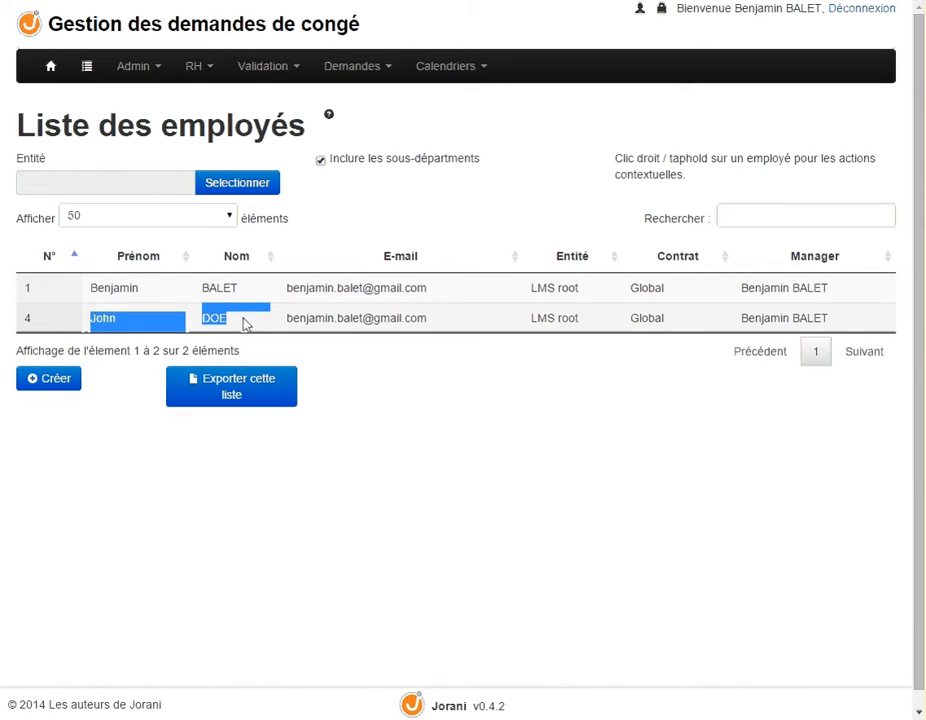
{"action": "left_click", "coordinate": [506, 428]}
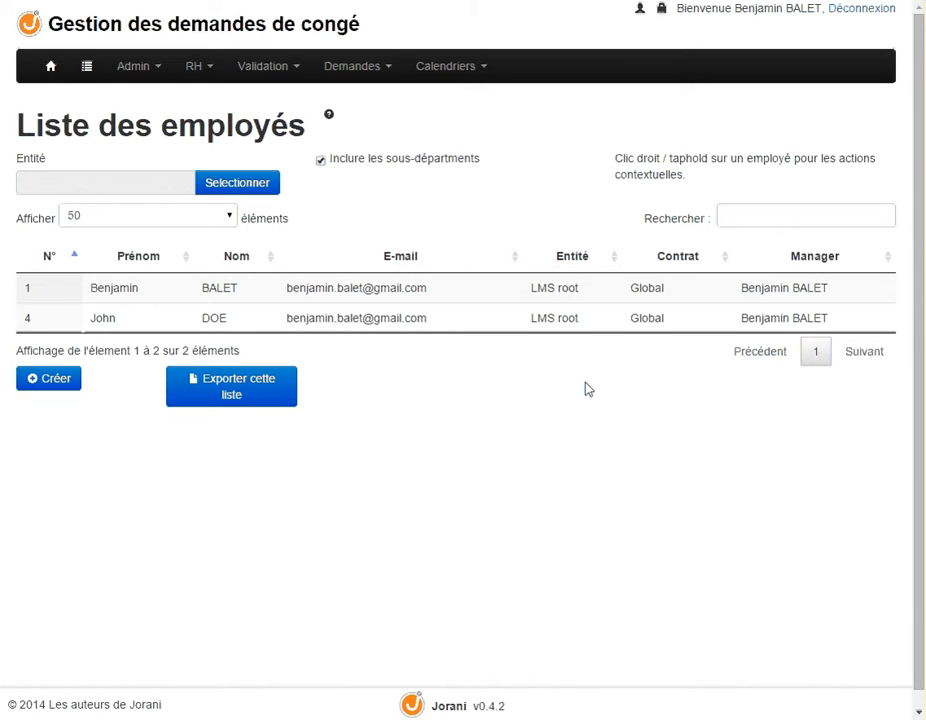
Open the absence credits of the Global contract and review the days granted for each leave type
{"action": "left_click", "coordinate": [198, 70]}
{"action": "left_click", "coordinate": [222, 204]}
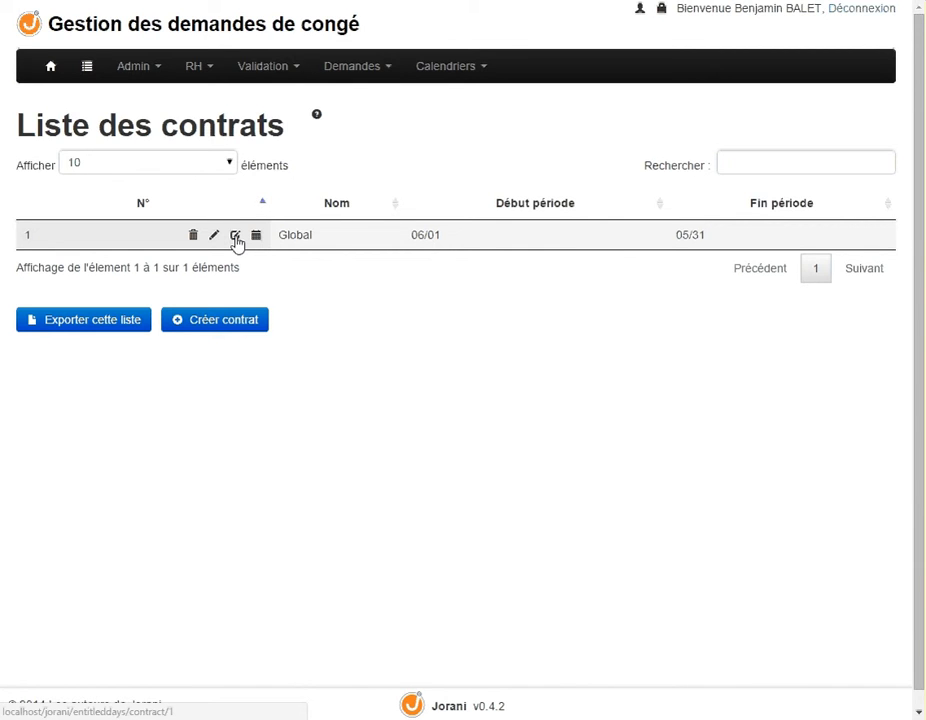
{"action": "left_click", "coordinate": [235, 236]}
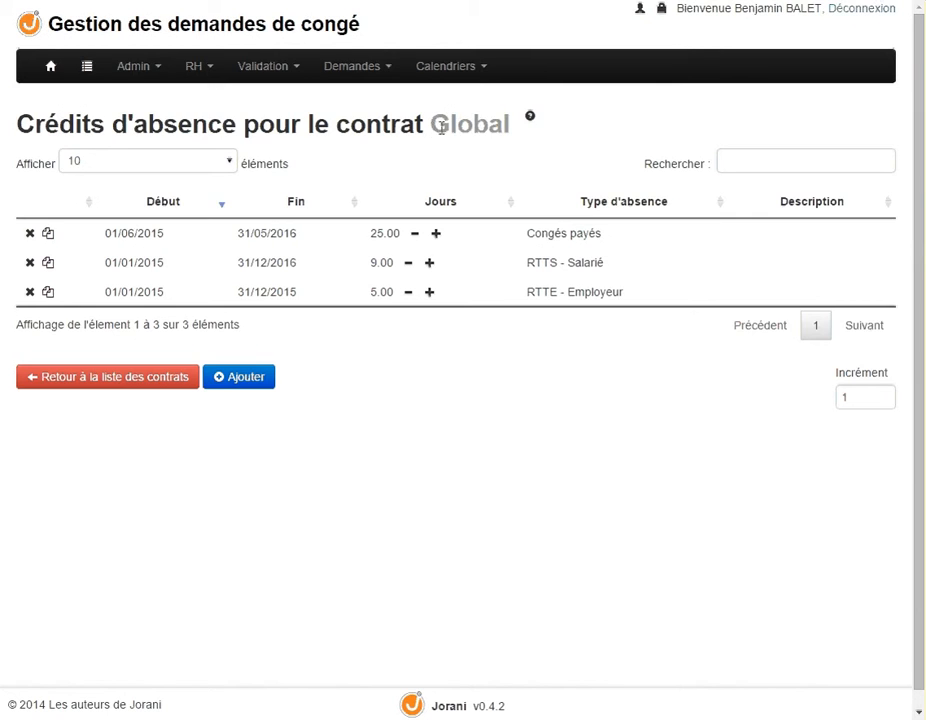
{"action": "left_click_drag", "start_coordinate": [430, 124], "coordinate": [515, 120]}
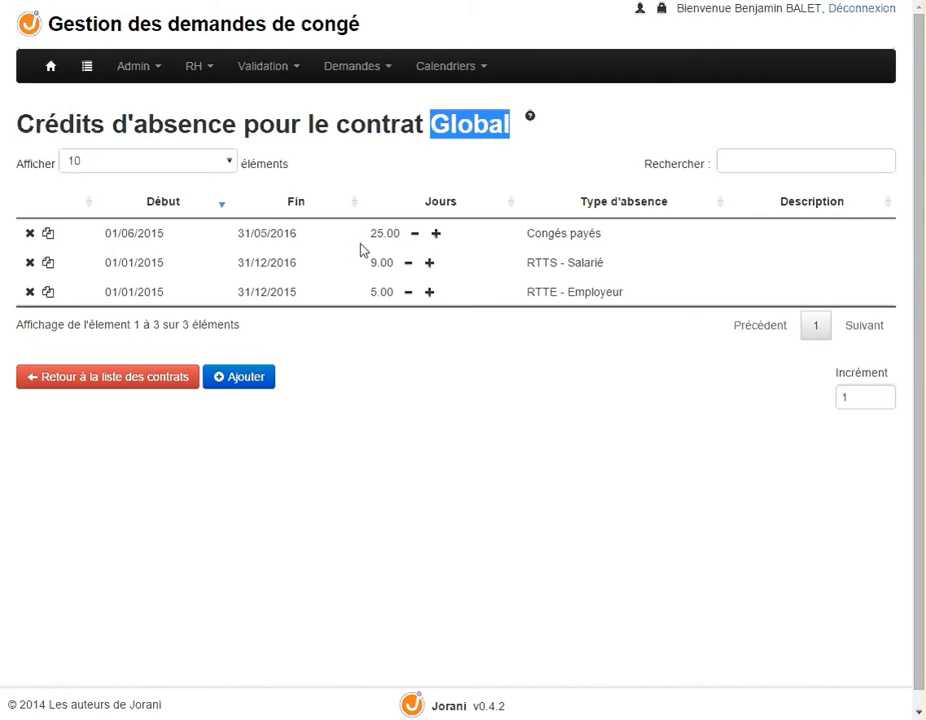
{"action": "left_click_drag", "start_coordinate": [371, 233], "coordinate": [393, 261]}
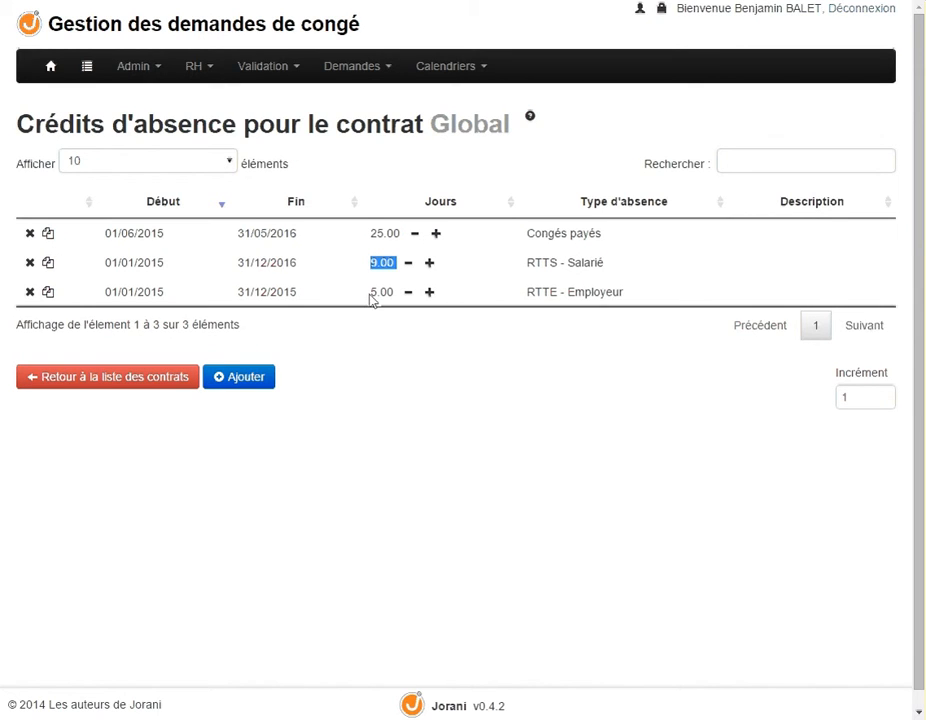
{"action": "left_click_drag", "start_coordinate": [370, 293], "coordinate": [395, 292]}
Open the leave balance report (État des congés) of the first employee in the employee list
{"action": "left_click", "coordinate": [193, 67]}
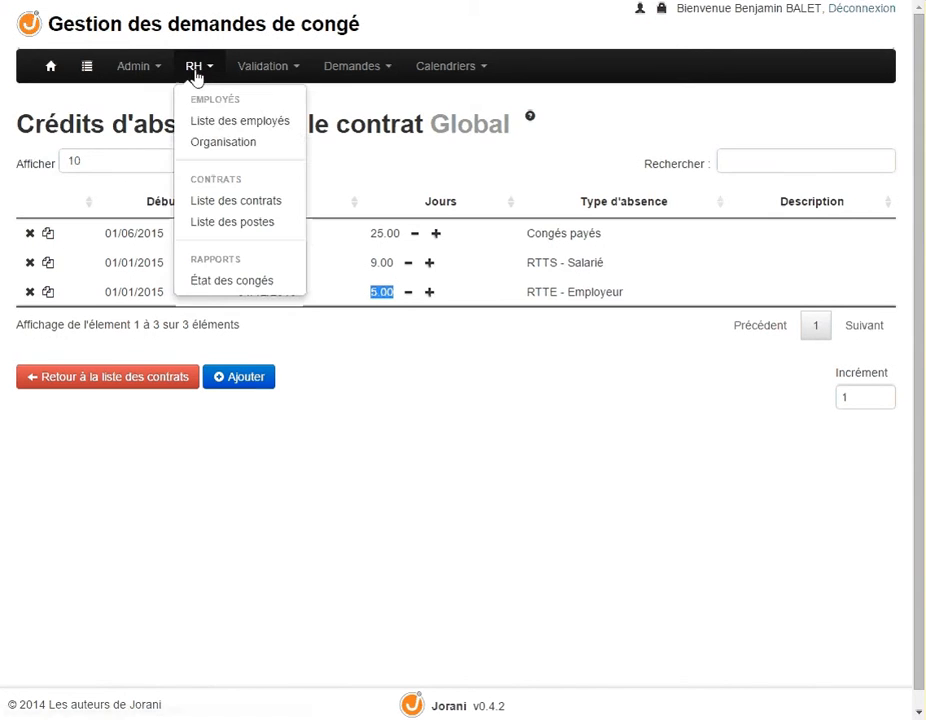
{"action": "left_click", "coordinate": [196, 121]}
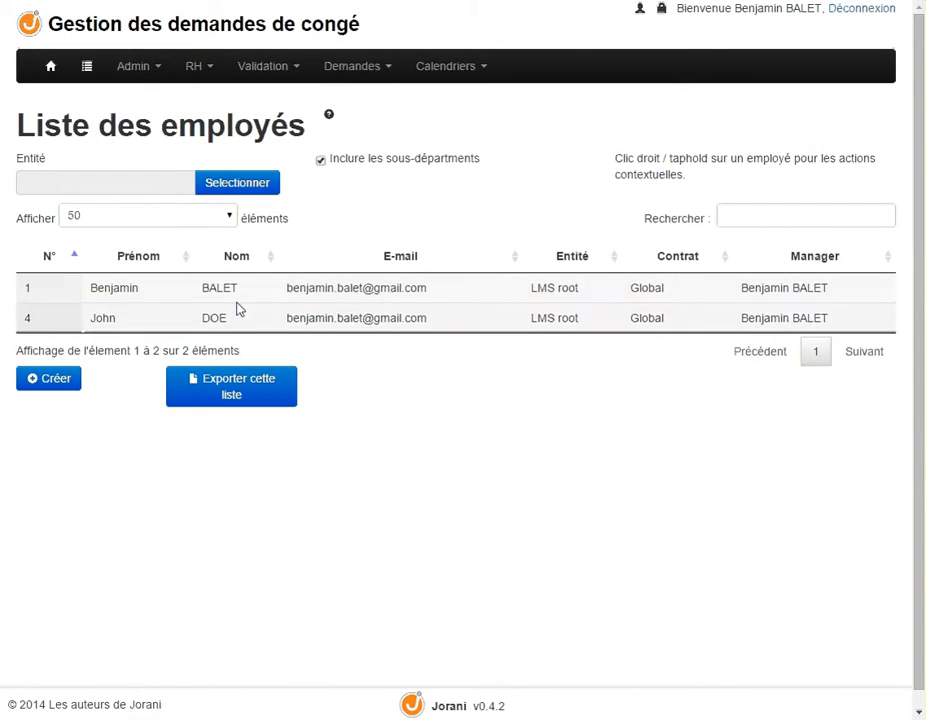
{"action": "right_click", "coordinate": [236, 295]}
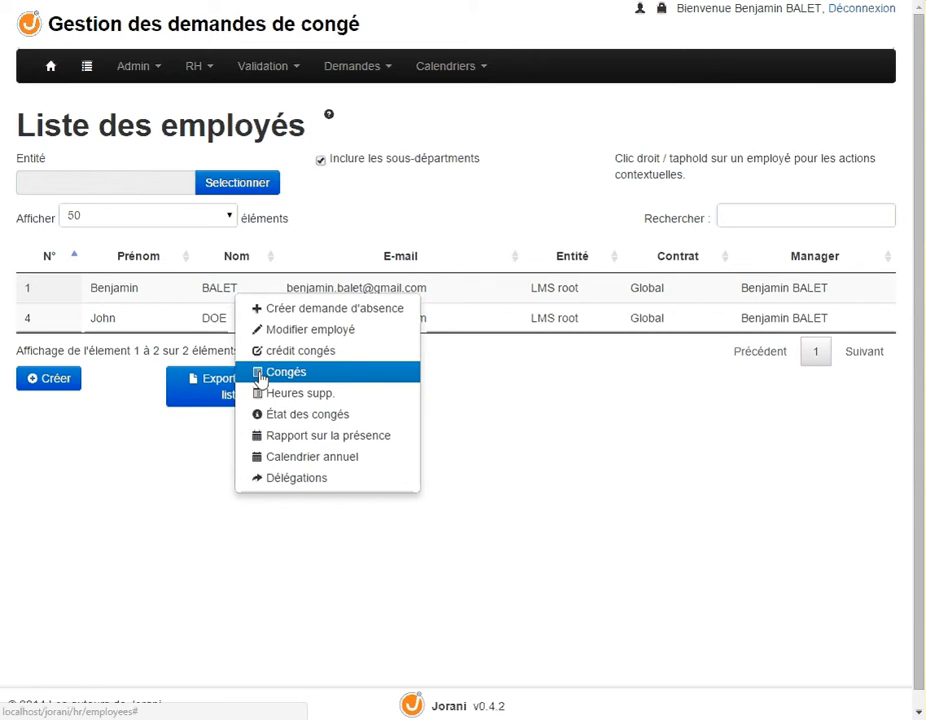
{"action": "left_click", "coordinate": [358, 416]}
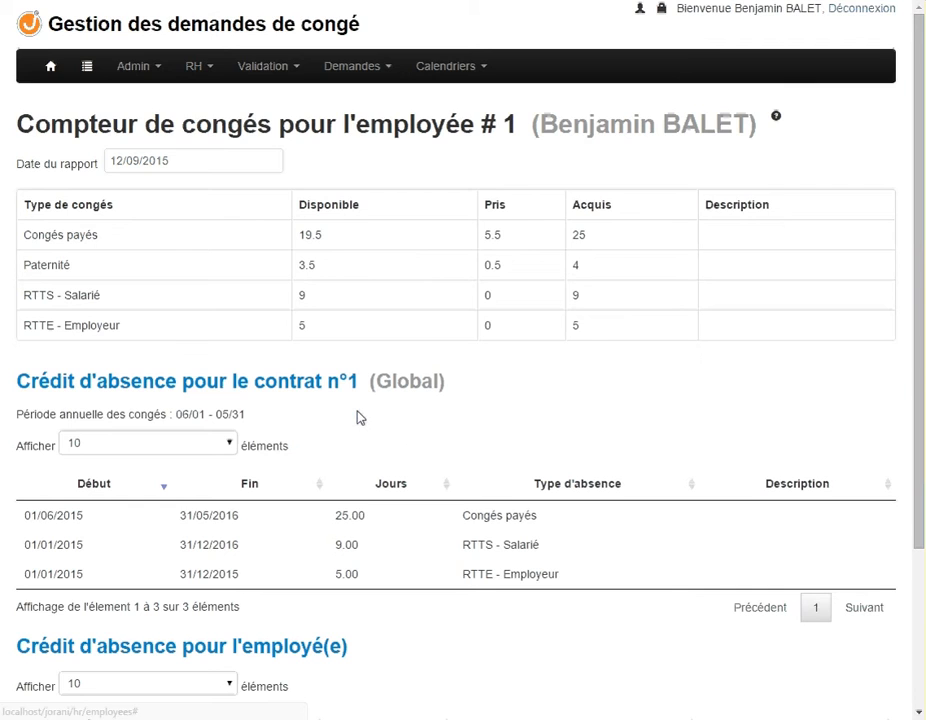
Examine the available, taken and acquired days per leave type, plus the contract and employee credits feeding the balance
{"action": "scroll", "coordinate": [376, 349], "scroll_direction": "down", "scroll_amount": 1}
{"action": "scroll", "coordinate": [376, 349], "scroll_direction": "up", "scroll_amount": 1}
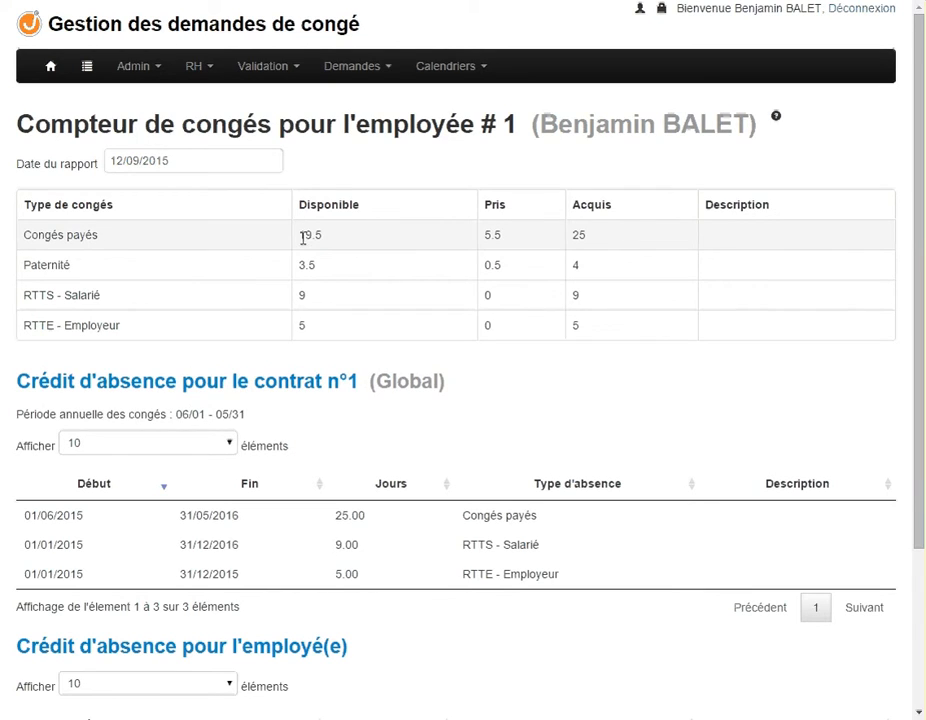
{"action": "left_click_drag", "start_coordinate": [302, 236], "coordinate": [476, 242]}
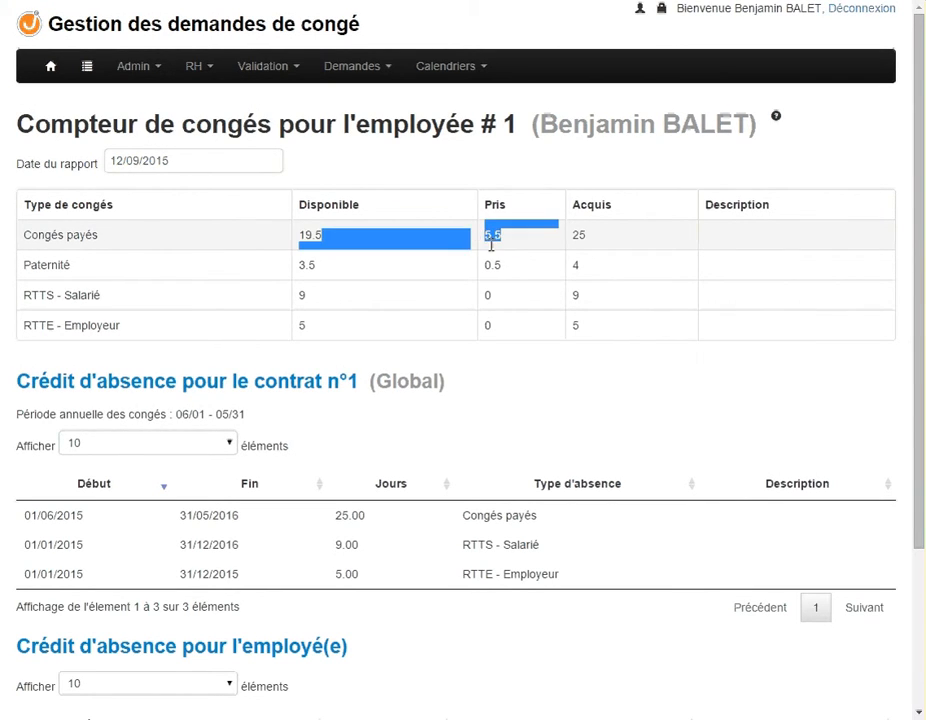
{"action": "left_click", "coordinate": [571, 262]}
{"action": "left_click_drag", "start_coordinate": [595, 237], "coordinate": [568, 237]}
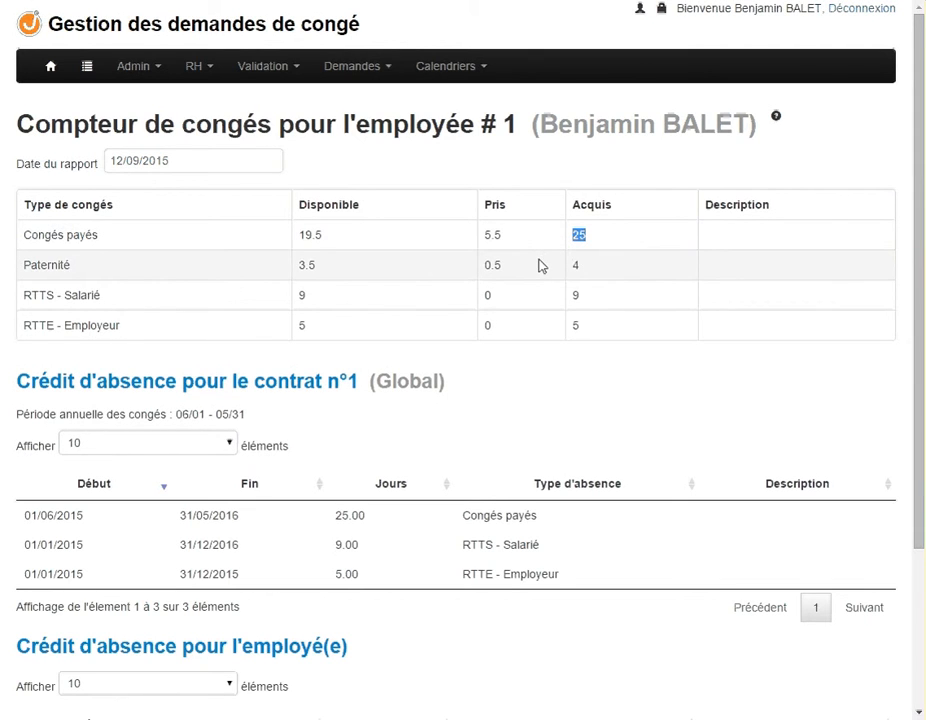
{"action": "scroll", "coordinate": [540, 267], "scroll_direction": "down", "scroll_amount": 1}
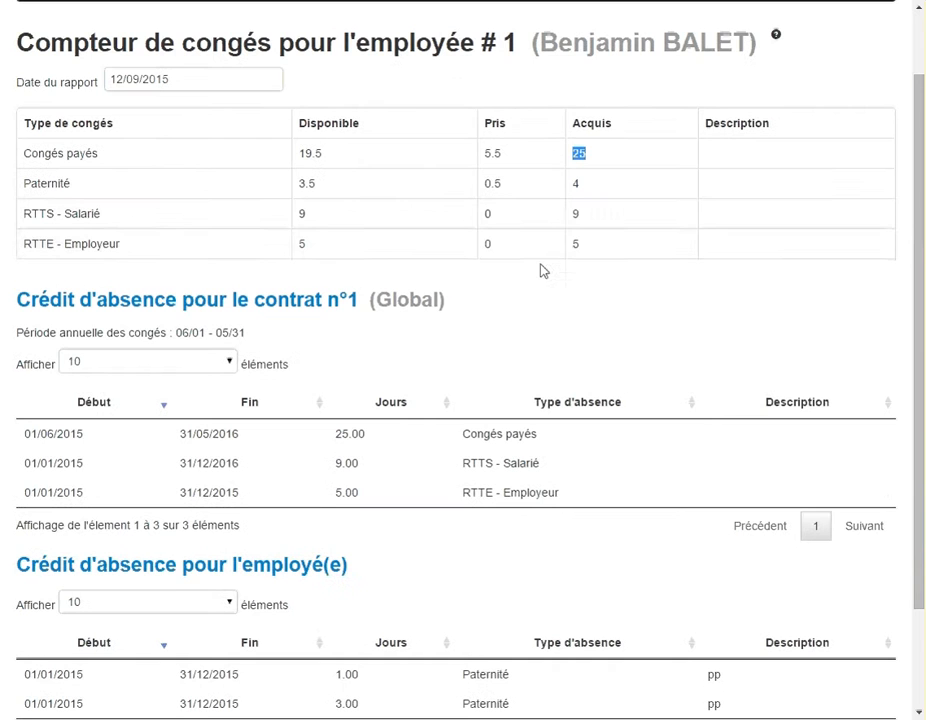
{"action": "left_click_drag", "start_coordinate": [582, 246], "coordinate": [576, 211]}
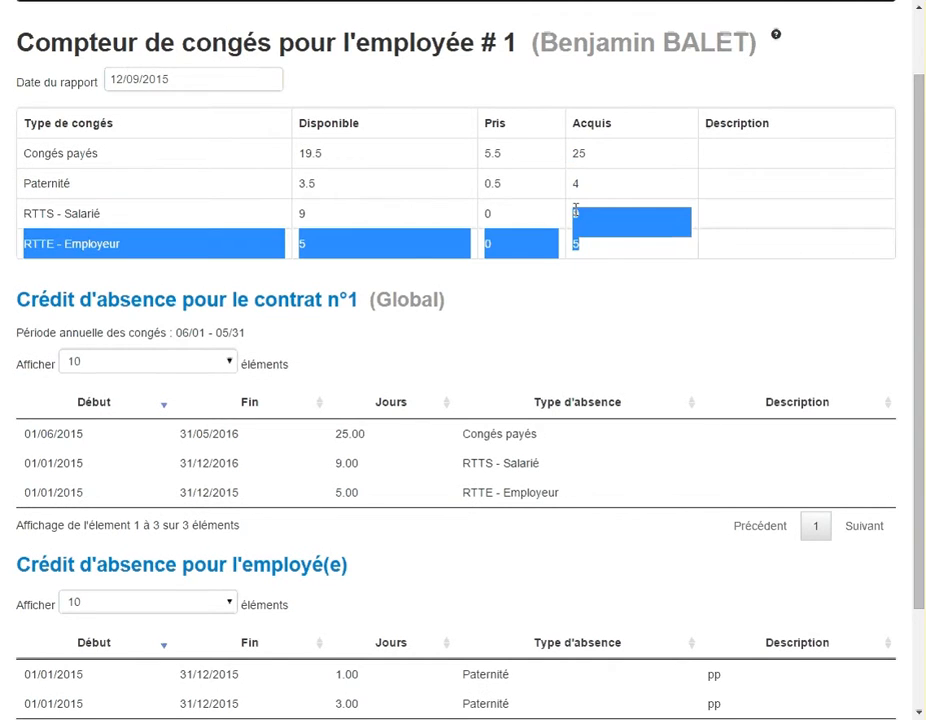
{"action": "left_click", "coordinate": [581, 289]}
{"action": "scroll", "coordinate": [580, 292], "scroll_direction": "down", "scroll_amount": 2}
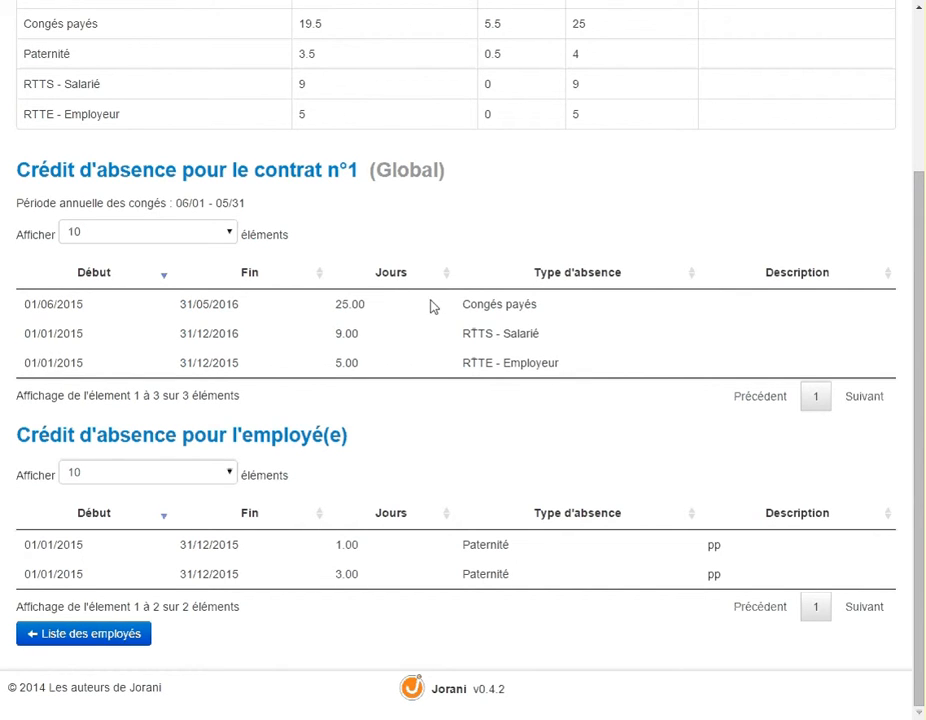
{"action": "scroll", "coordinate": [490, 330], "scroll_direction": "up", "scroll_amount": 3}
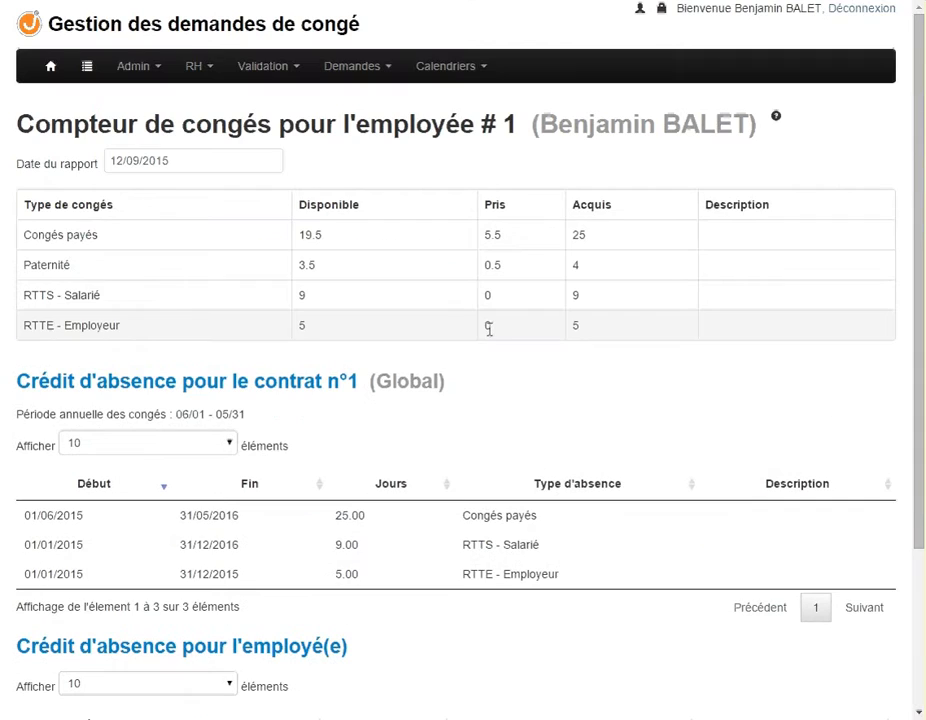
Return to the employee list, then view the absence credits of the Global contract again
{"action": "left_click", "coordinate": [202, 76]}
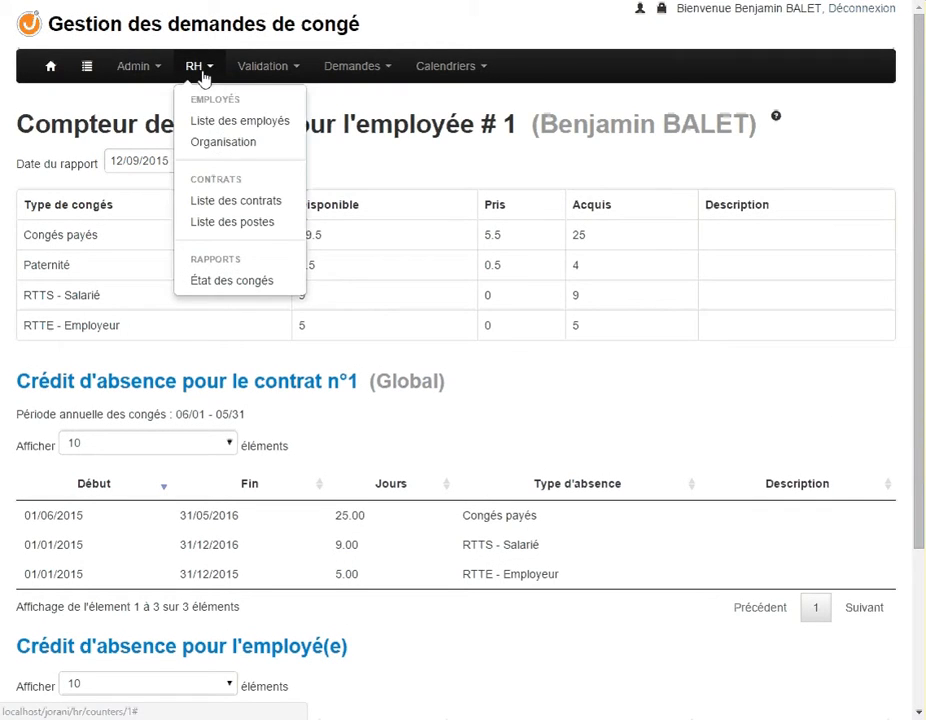
{"action": "left_click", "coordinate": [225, 133]}
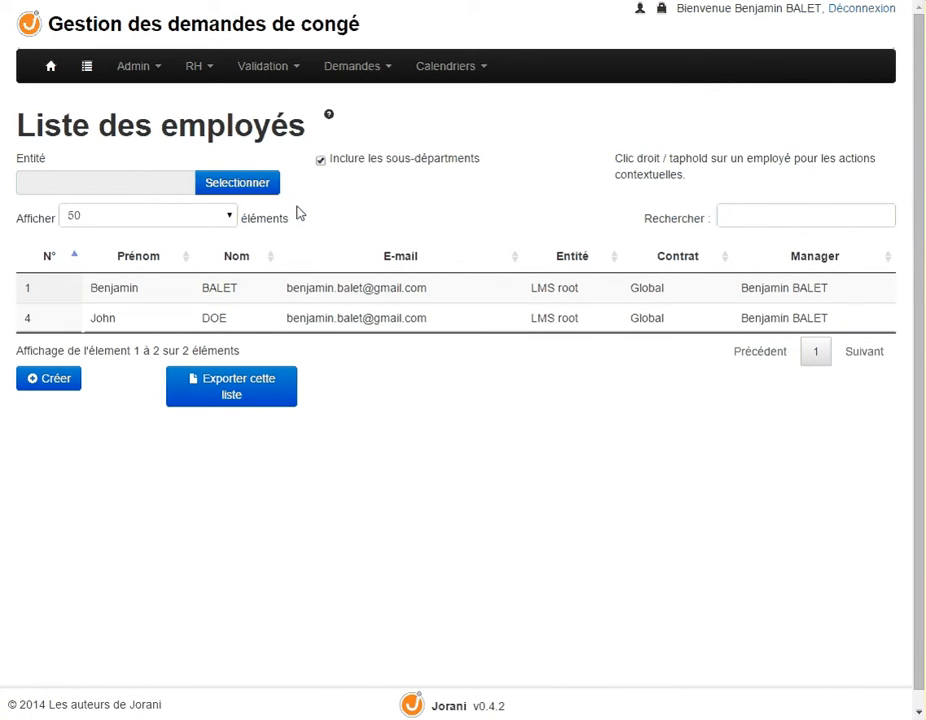
{"action": "left_click", "coordinate": [203, 70]}
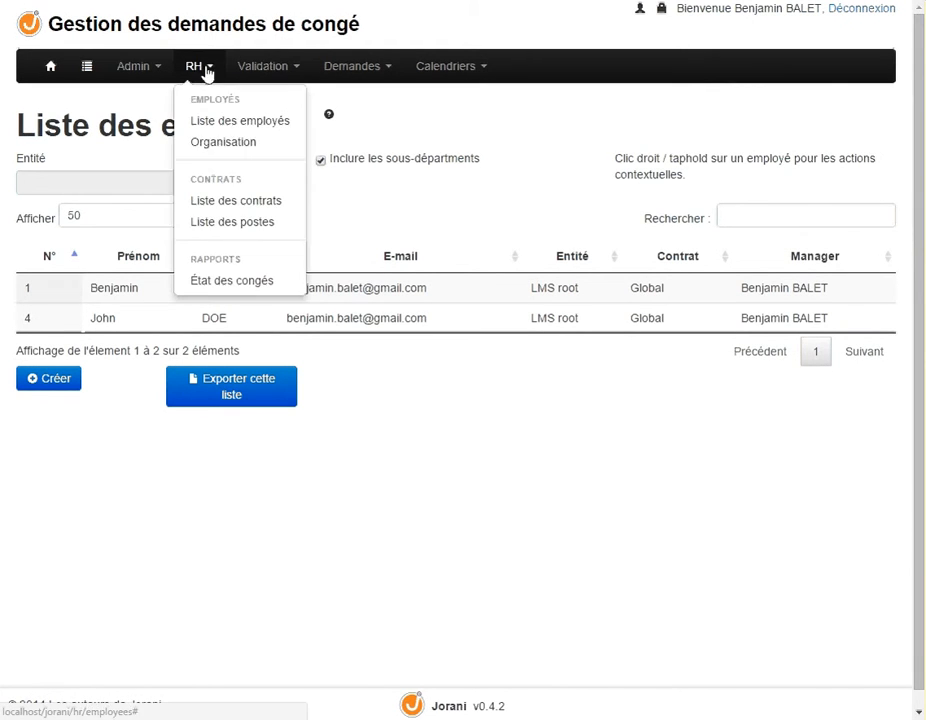
{"action": "left_click", "coordinate": [200, 200]}
{"action": "left_click", "coordinate": [237, 236]}
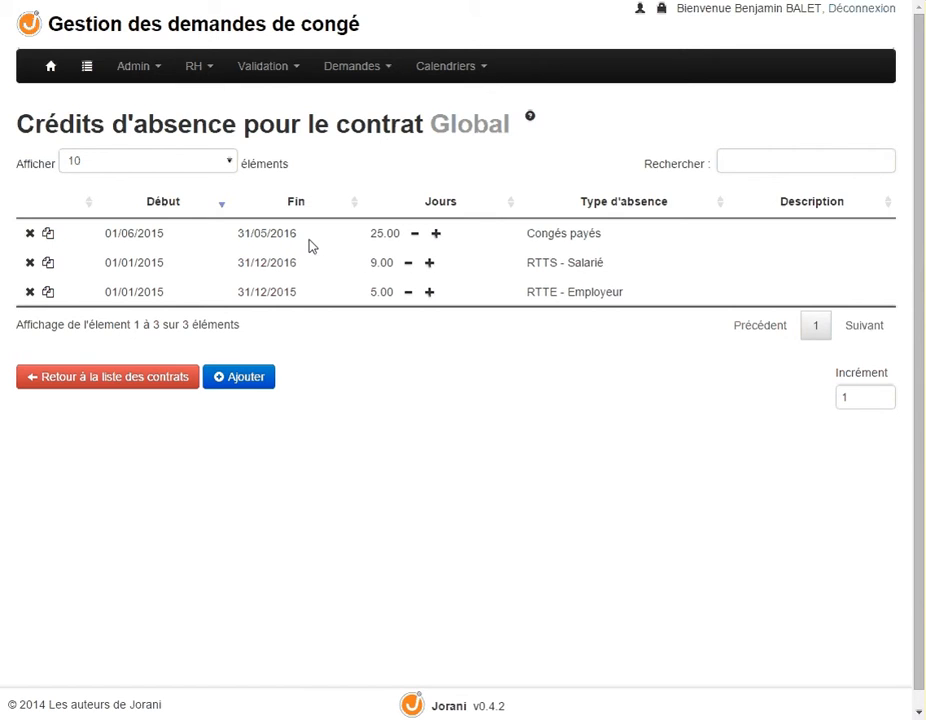
{"action": "left_click", "coordinate": [194, 70]}
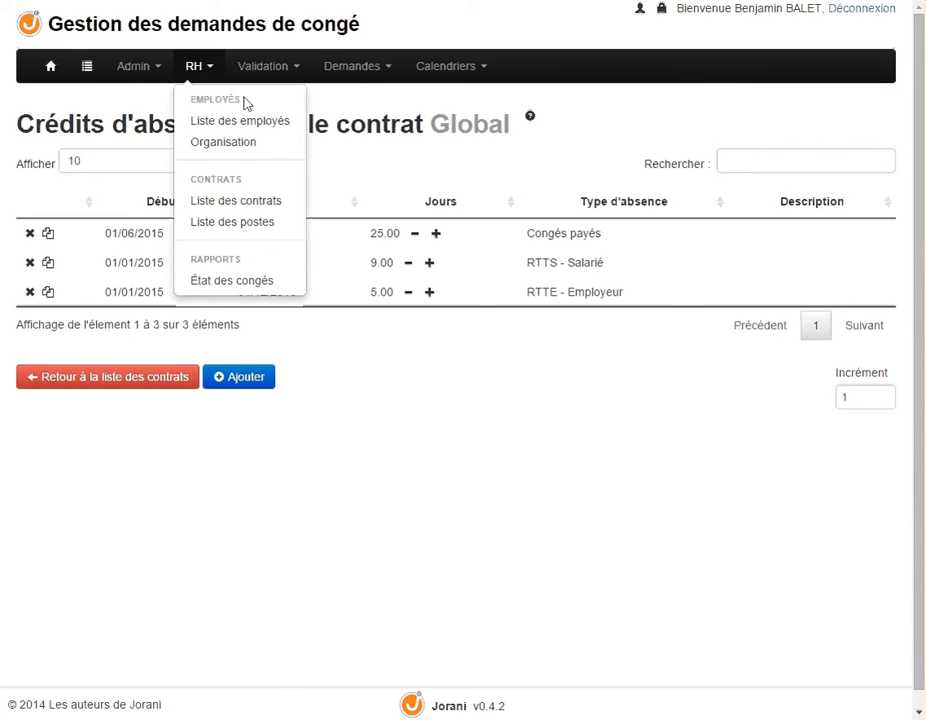
{"action": "left_click", "coordinate": [368, 160]}
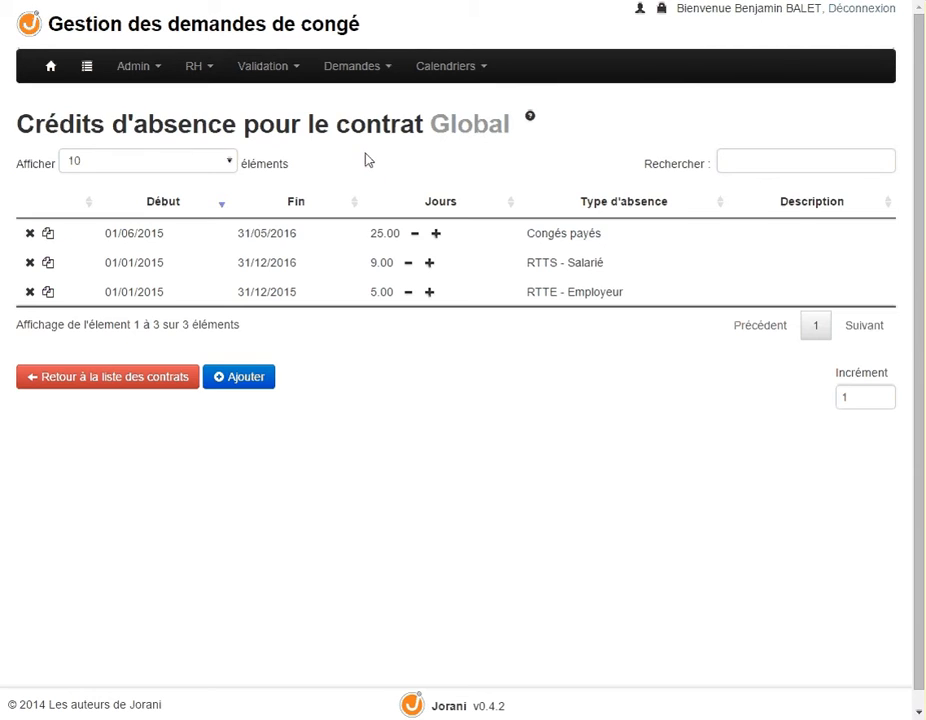
Open the individual leave credits of the second employee in the employee list
{"action": "left_click", "coordinate": [198, 70]}
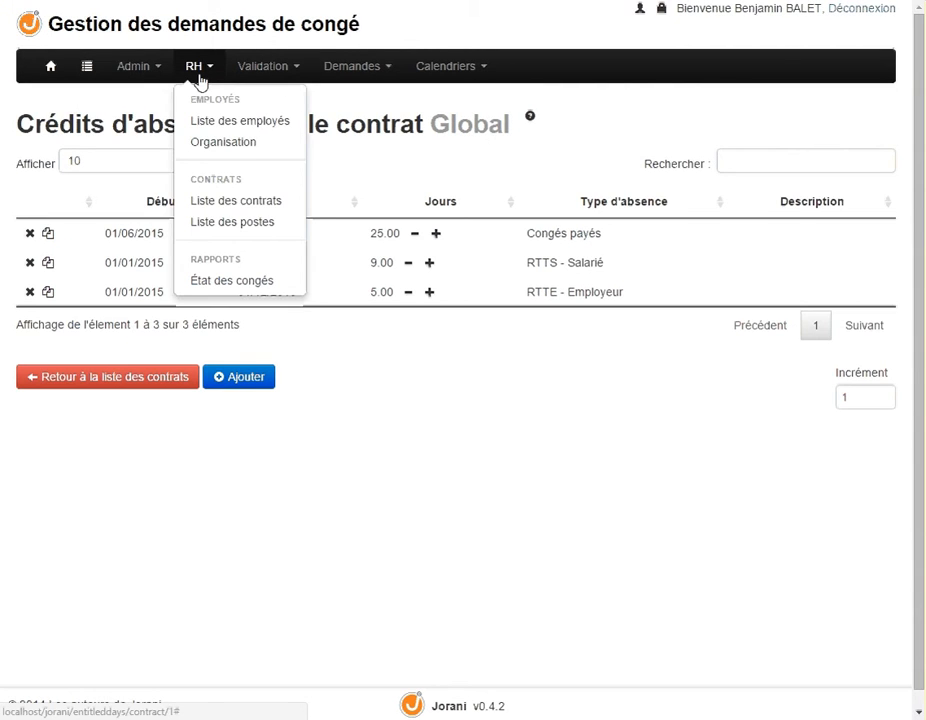
{"action": "left_click", "coordinate": [196, 122]}
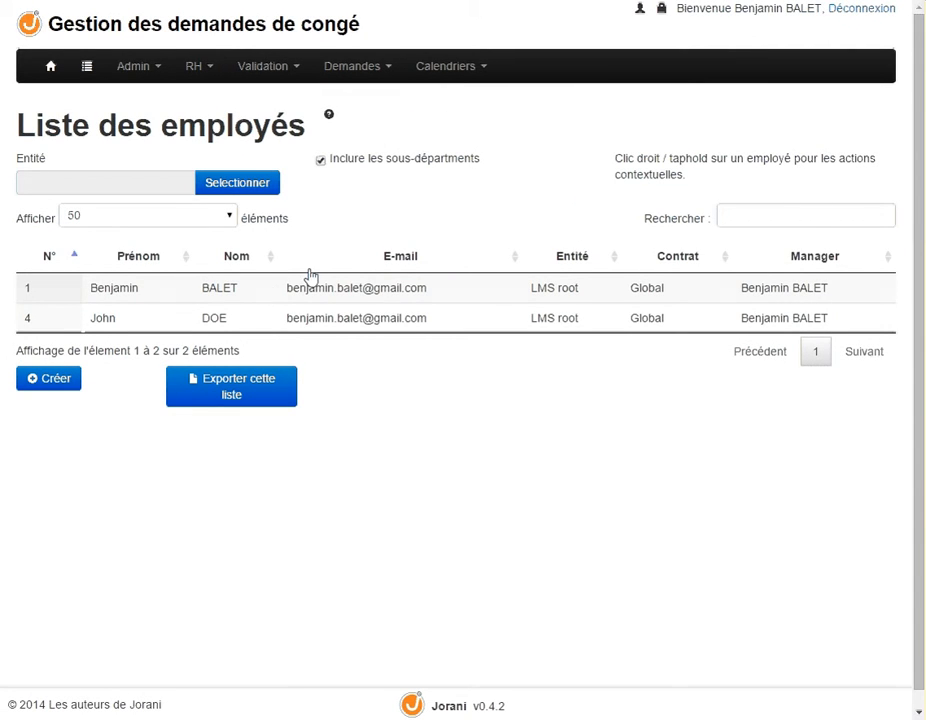
{"action": "right_click", "coordinate": [229, 322]}
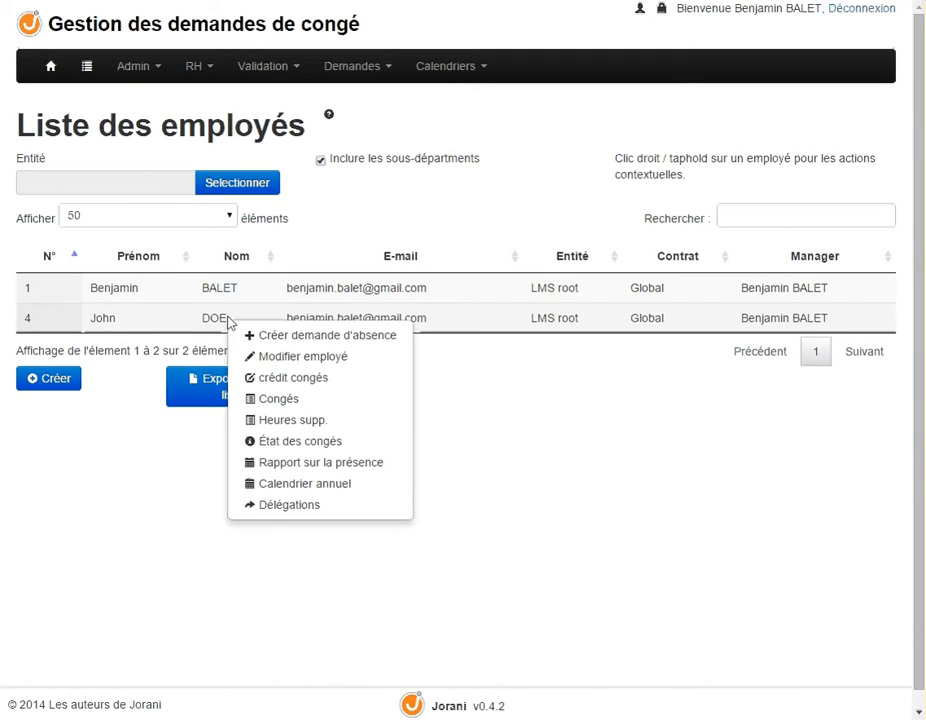
{"action": "left_click", "coordinate": [270, 380]}
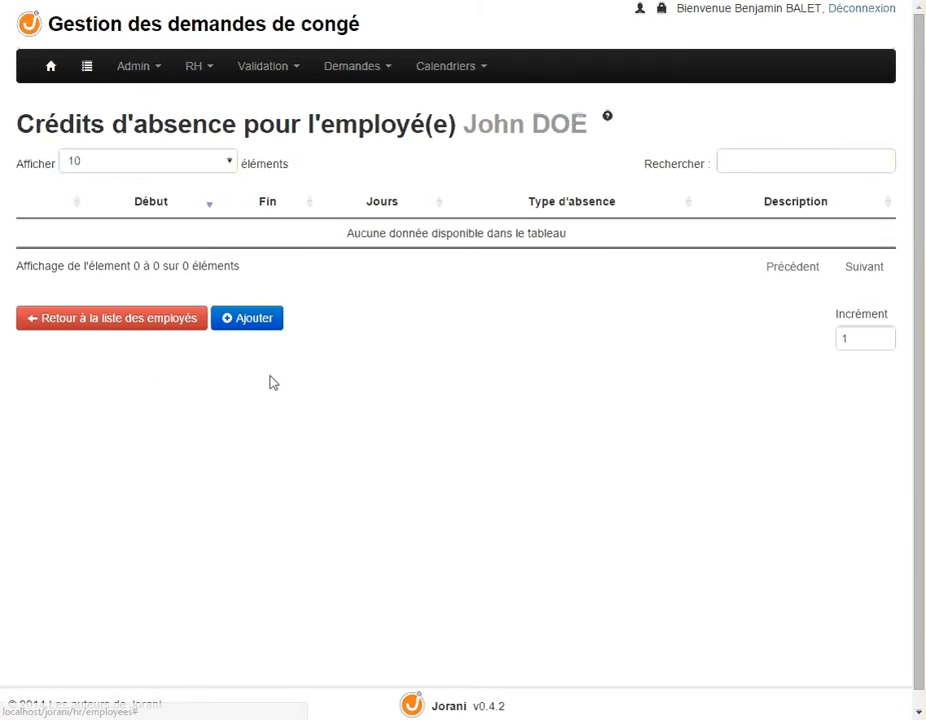
Start a new Congés payés credit for the current period, 01/06/2015 to 31/05/2016, with -25 days
{"action": "left_click", "coordinate": [260, 322]}
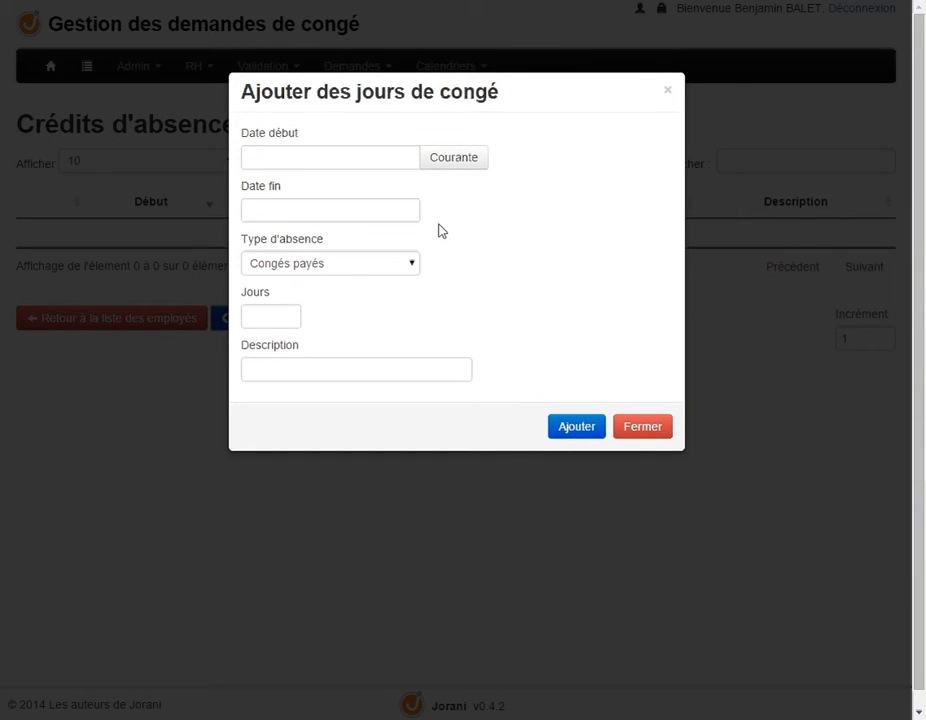
{"action": "left_click", "coordinate": [449, 170]}
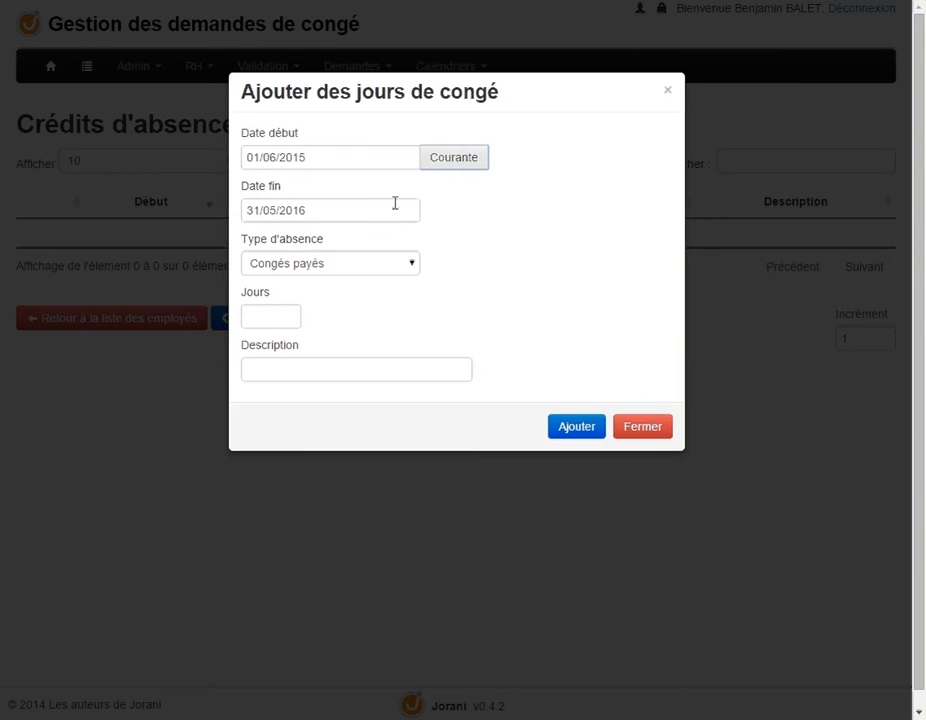
{"action": "left_click", "coordinate": [274, 319]}
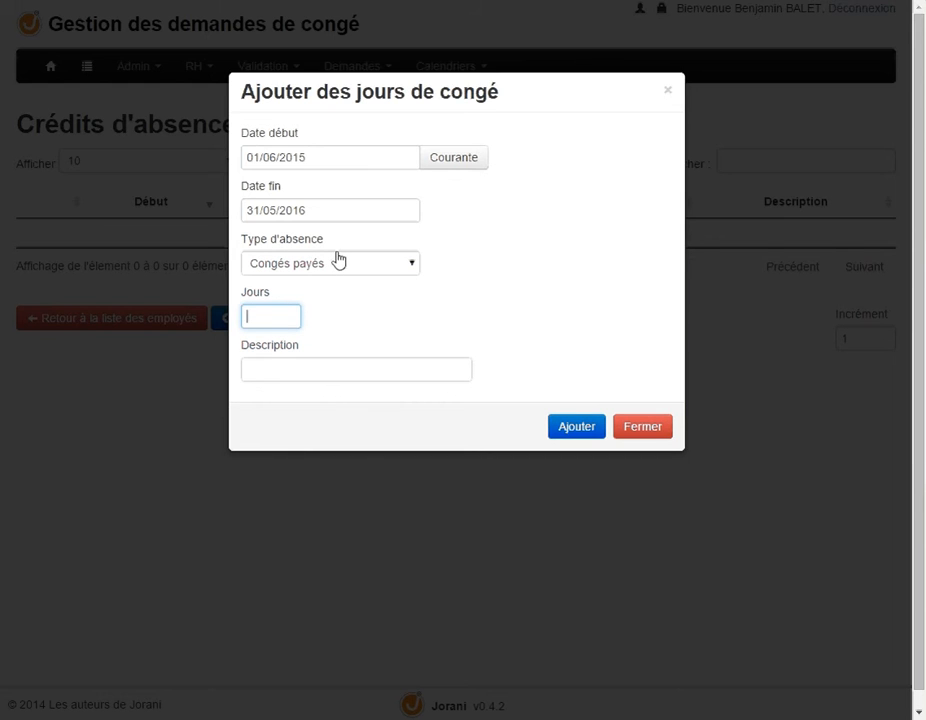
{"action": "type", "text": "-25"}
Describe the credit as "Régul. CP nouvel employé" and add it to the employee's absence credits
{"action": "left_click", "coordinate": [271, 368]}
{"action": "type", "text": "Ré"}
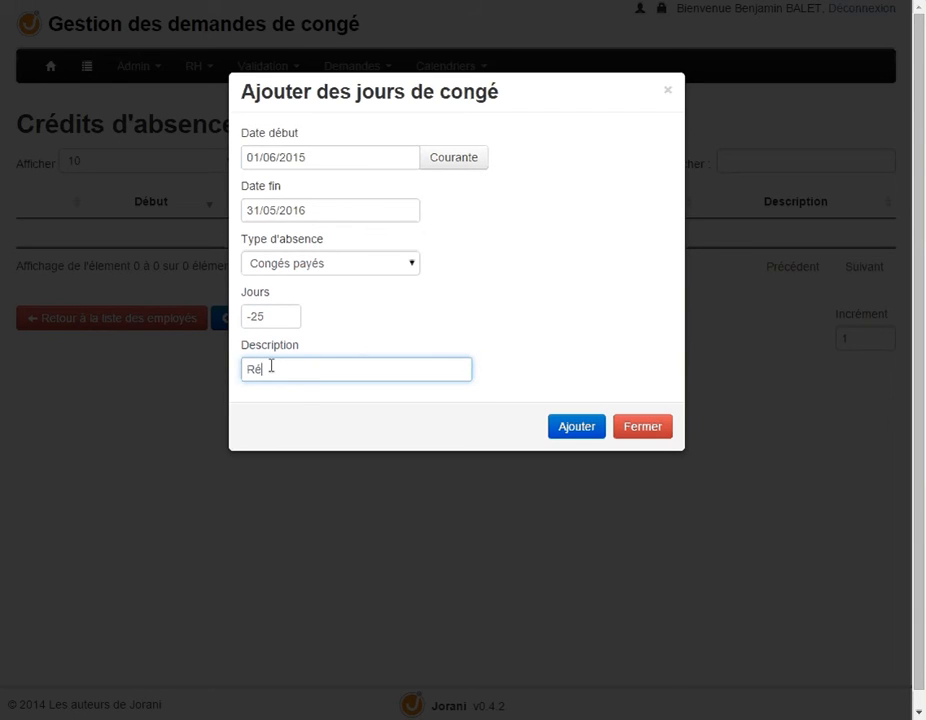
{"action": "type", "text": "gul. CP nouvel emp"}
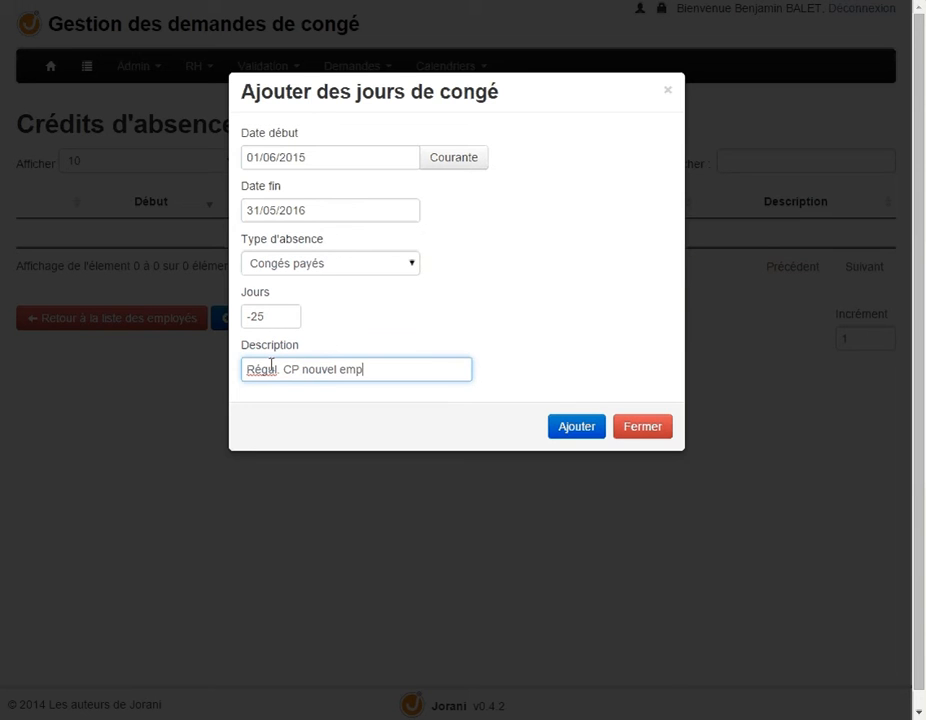
{"action": "type", "text": "loyé"}
{"action": "left_click", "coordinate": [566, 434]}
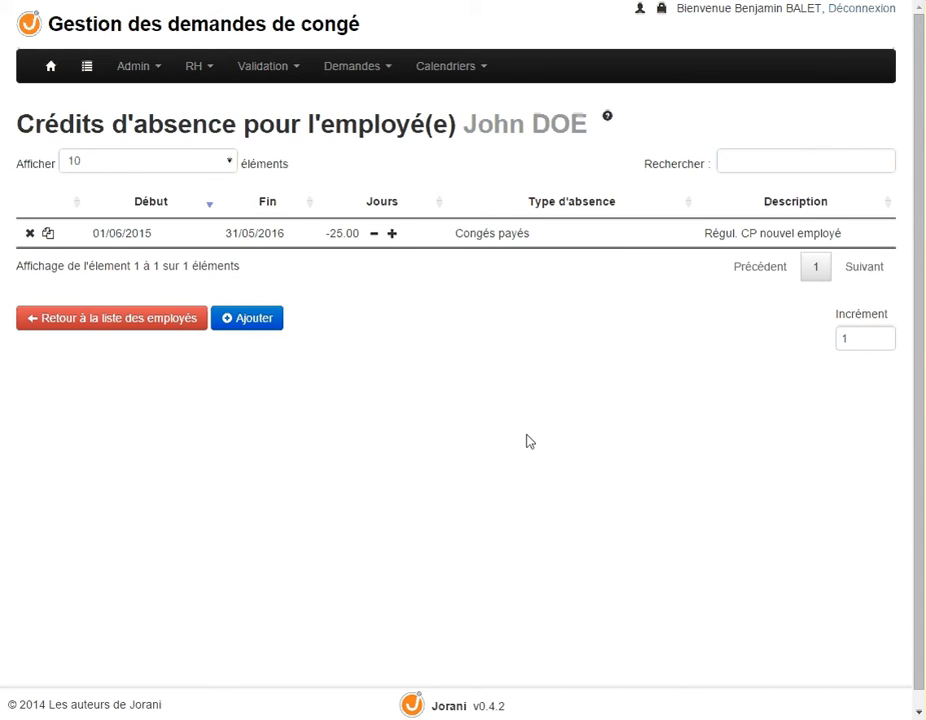
Return to the employee list and open the leave balance report (État des congés) of the second employee
{"action": "left_click", "coordinate": [200, 70]}
{"action": "left_click", "coordinate": [228, 122]}
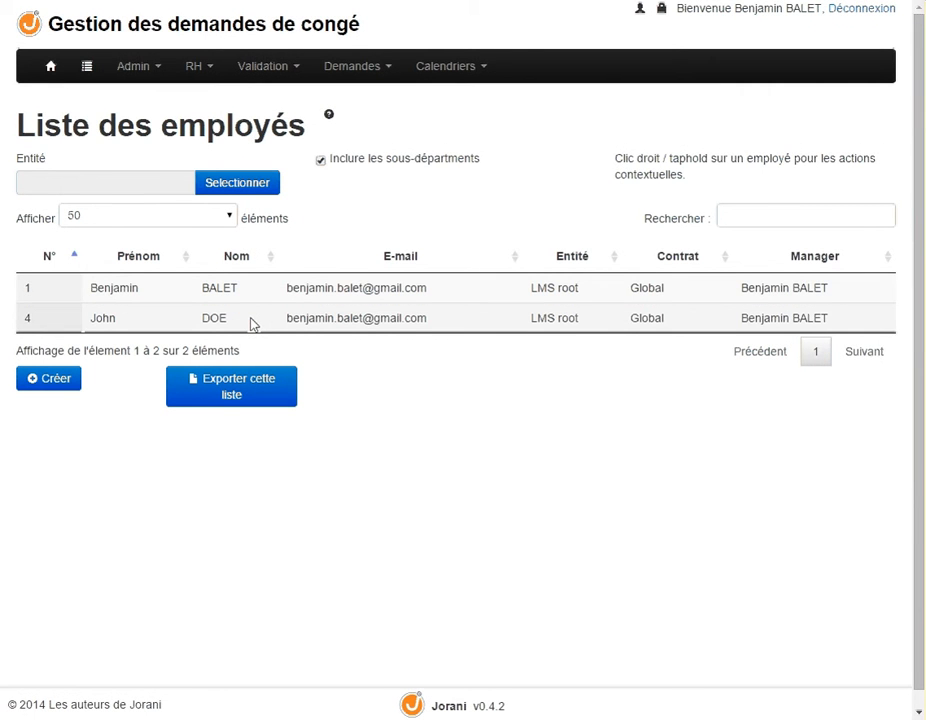
{"action": "right_click", "coordinate": [253, 324]}
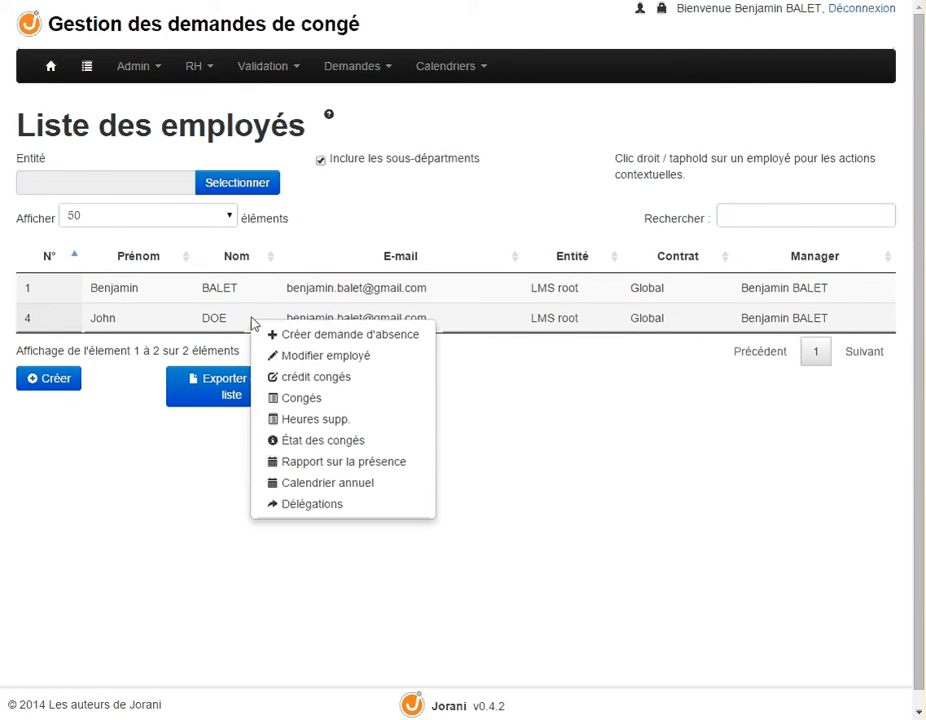
{"action": "left_click", "coordinate": [386, 450]}
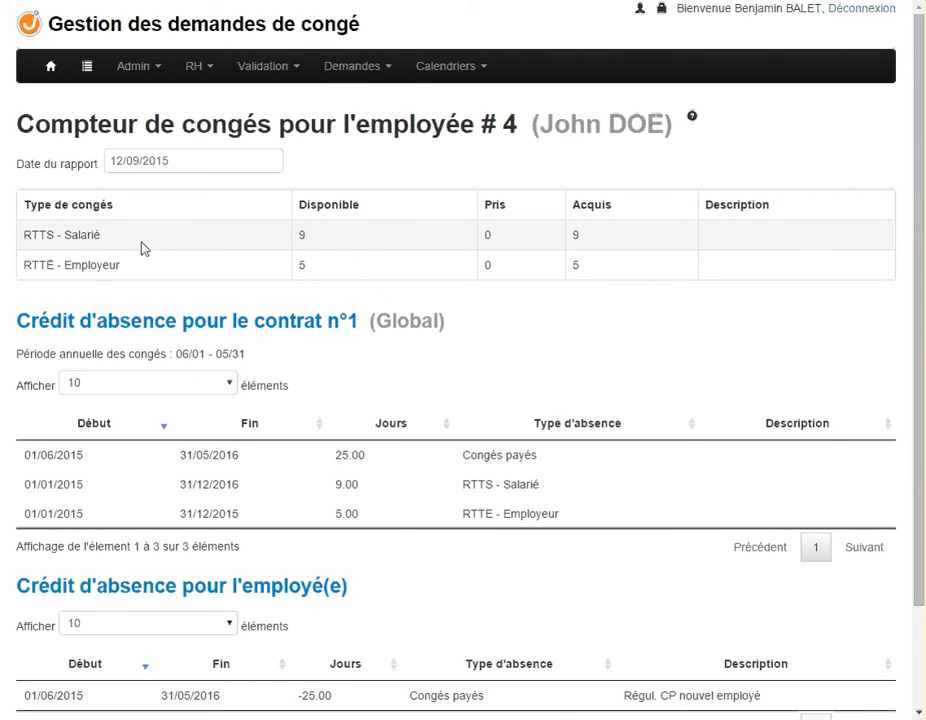
Compare the contract's Congés payés entitlement with the employee's individual credit and check the leave types in the balance summary
{"action": "double_click", "coordinate": [420, 320]}
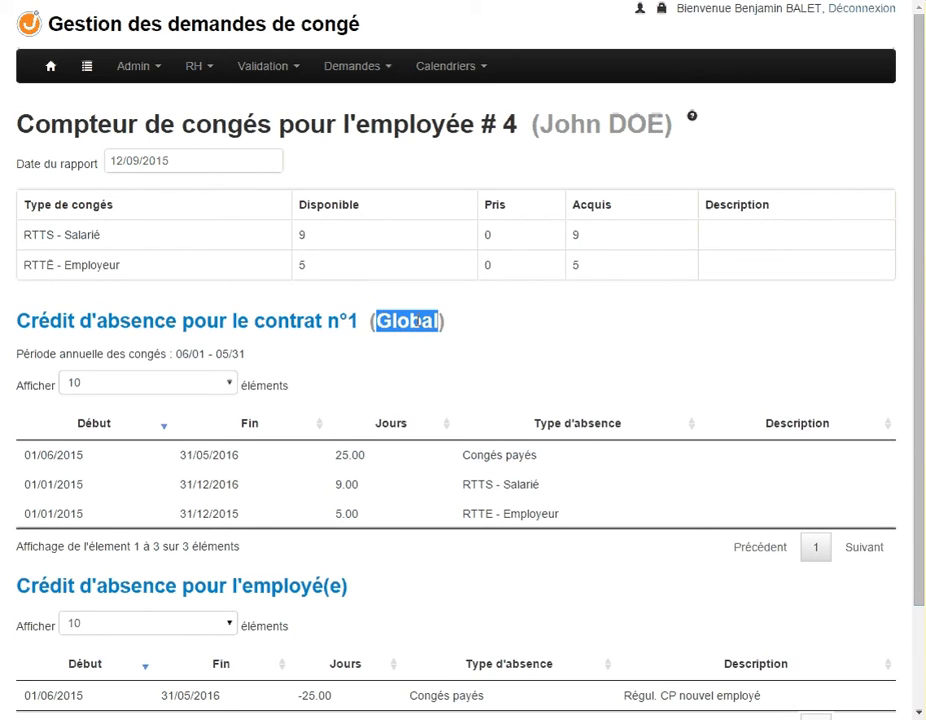
{"action": "double_click", "coordinate": [365, 455]}
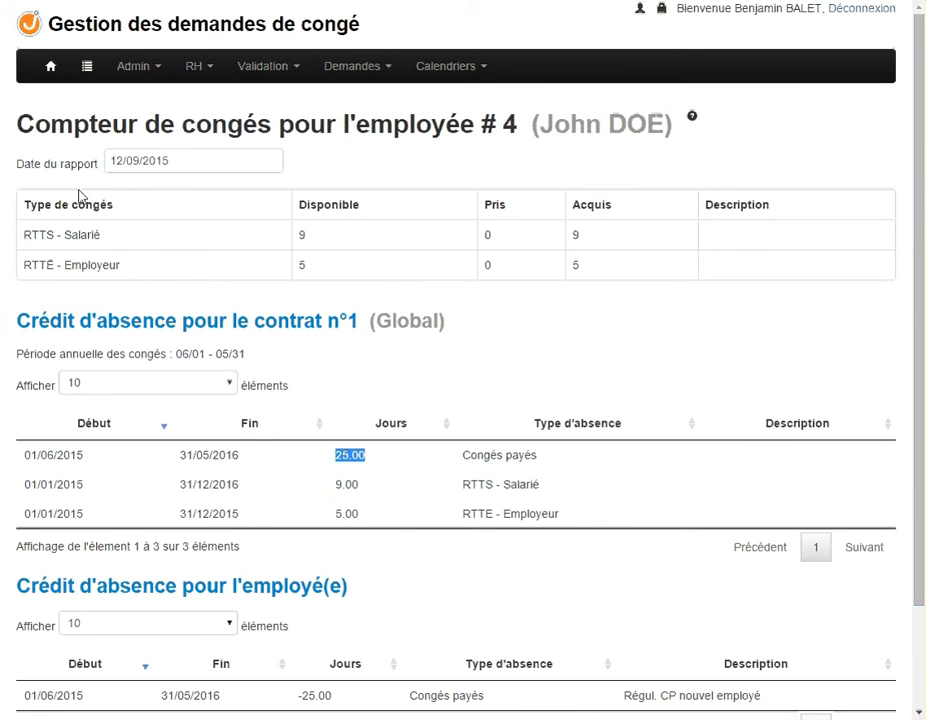
{"action": "left_click", "coordinate": [30, 209]}
{"action": "left_click_drag", "start_coordinate": [30, 209], "coordinate": [66, 272]}
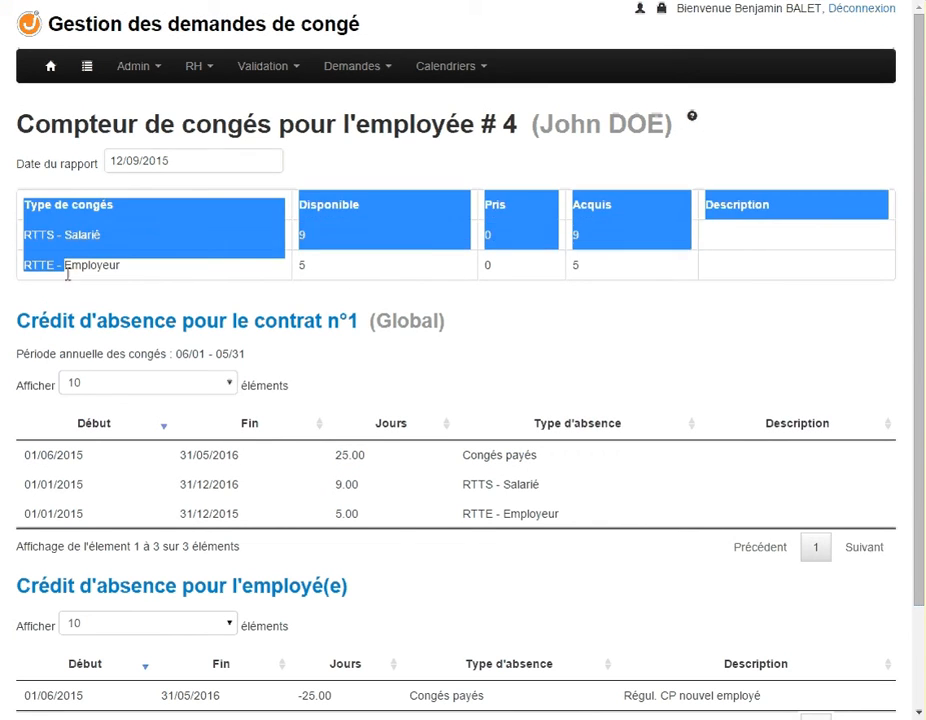
{"action": "left_click", "coordinate": [174, 289]}
{"action": "scroll", "coordinate": [229, 292], "scroll_direction": "down", "scroll_amount": 2}
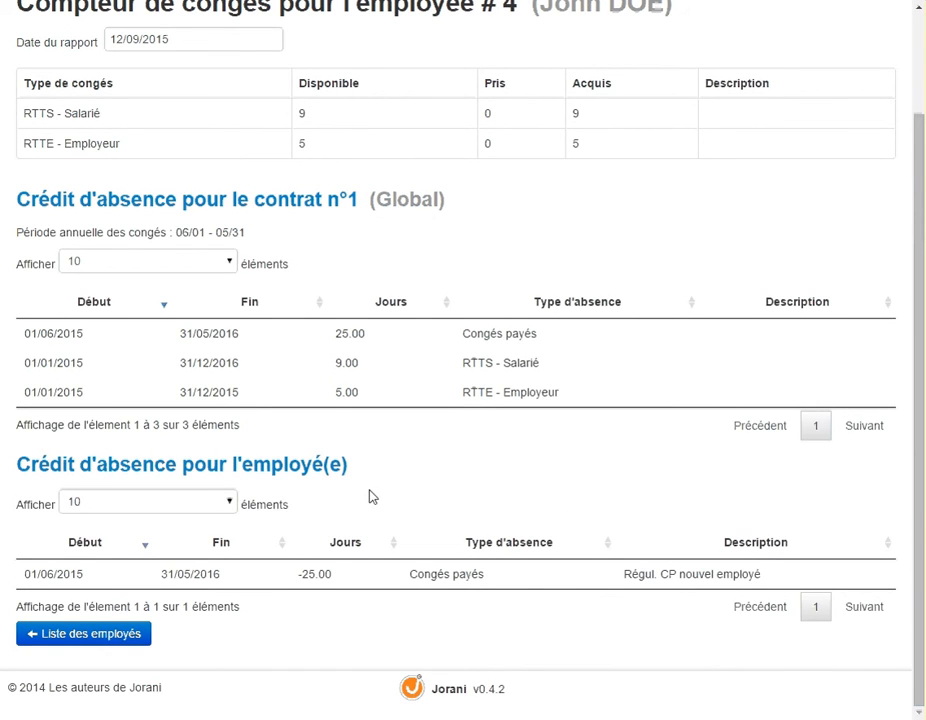
{"action": "left_click_drag", "start_coordinate": [354, 464], "coordinate": [172, 466]}
{"action": "left_click_drag", "start_coordinate": [345, 575], "coordinate": [327, 574]}
{"action": "double_click", "coordinate": [328, 574]}
{"action": "left_click_drag", "start_coordinate": [488, 575], "coordinate": [411, 573]}
{"action": "scroll", "coordinate": [480, 391], "scroll_direction": "up", "scroll_amount": 2}
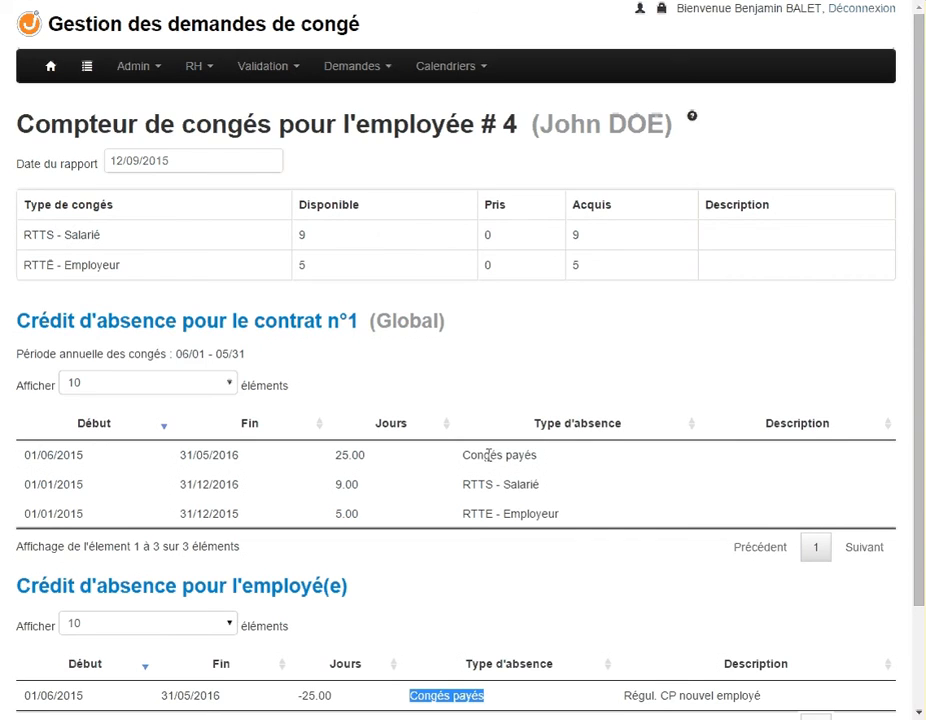